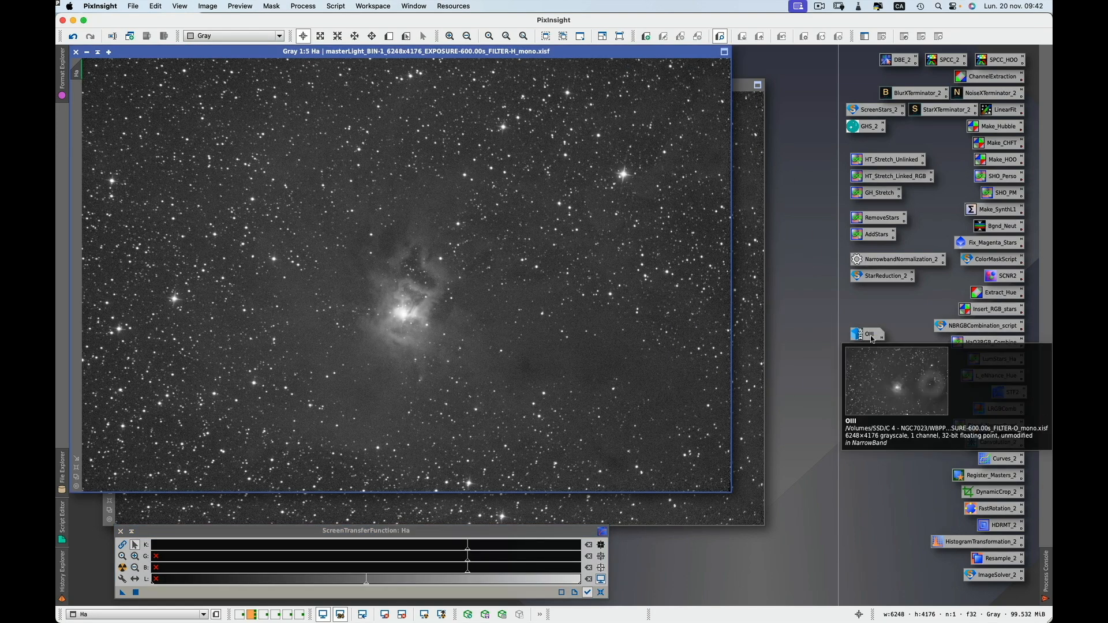
# Step: Restore the OIII master for a look, and then minimize the OIII, Ha and SII images to workspace icons
pyautogui.doubleClick(871, 334)
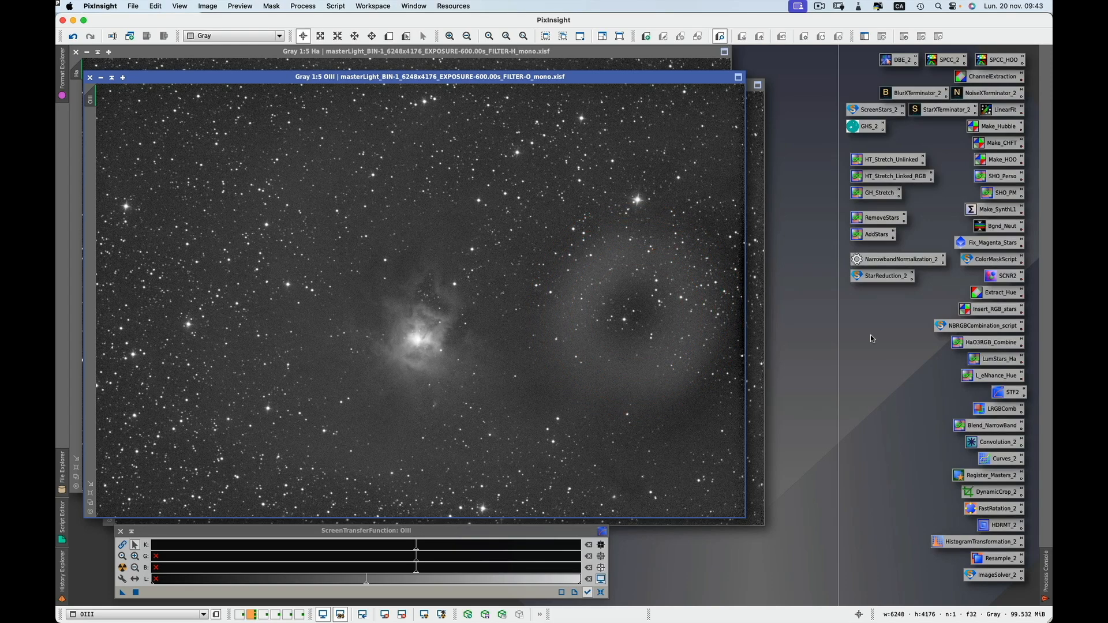
pyautogui.click(101, 78)
pyautogui.click(86, 52)
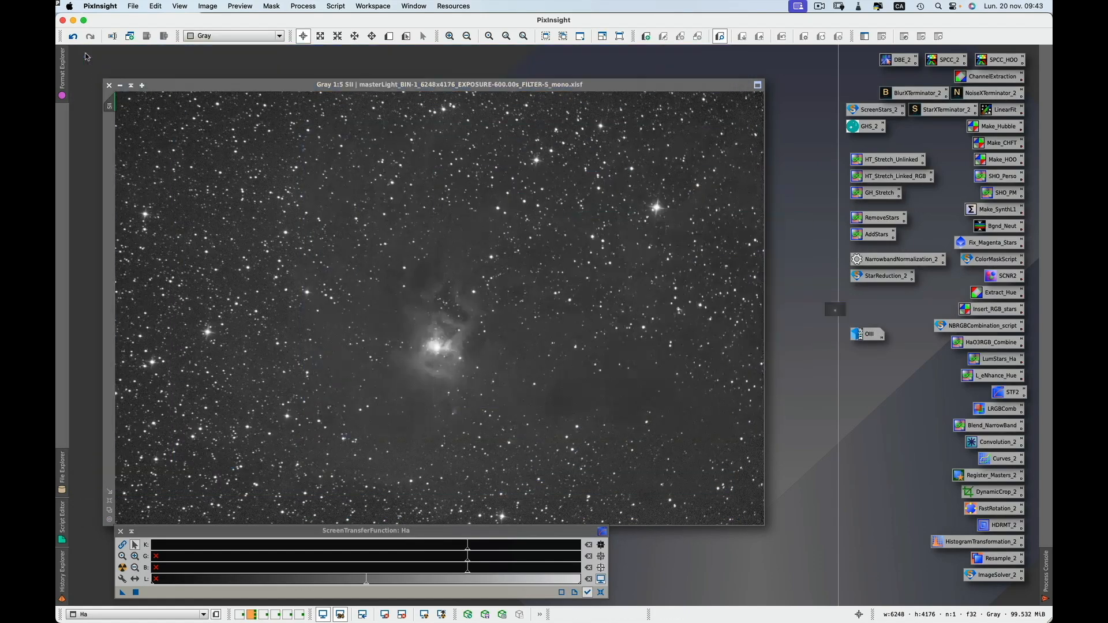
pyautogui.click(122, 87)
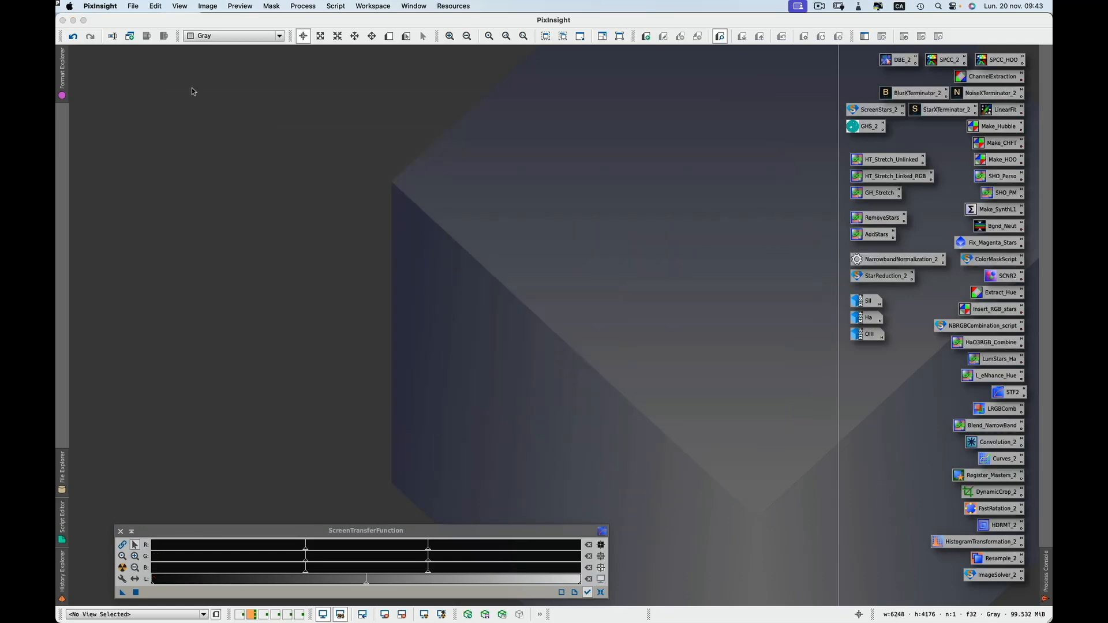
# Step: Combine SII, Ha and OIII as R, G and B with the Make_Hubble ChannelCombination, and arrange the resulting image window in the workspace
pyautogui.doubleClick(999, 127)
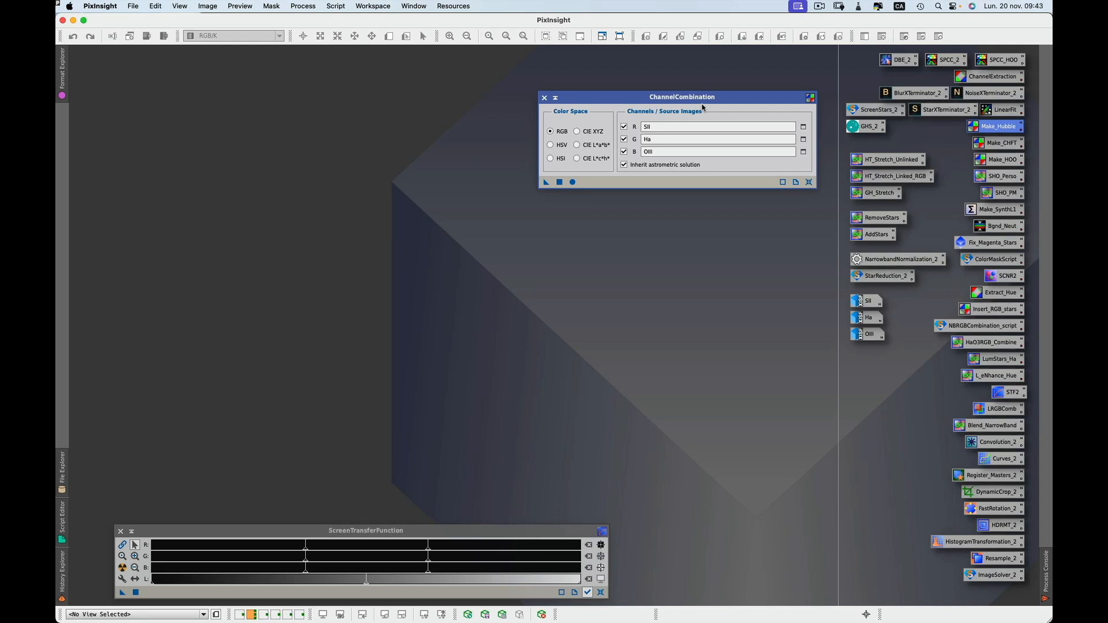
pyautogui.click(572, 182)
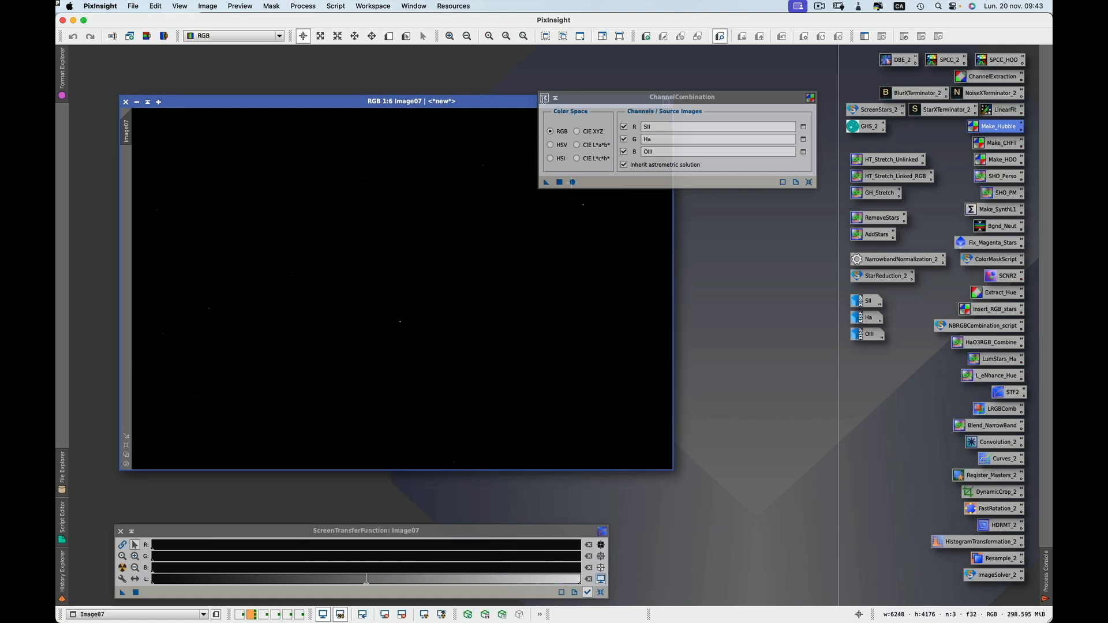
pyautogui.click(544, 98)
pyautogui.click(125, 447)
pyautogui.moveTo(303, 102); pyautogui.dragTo(273, 61)
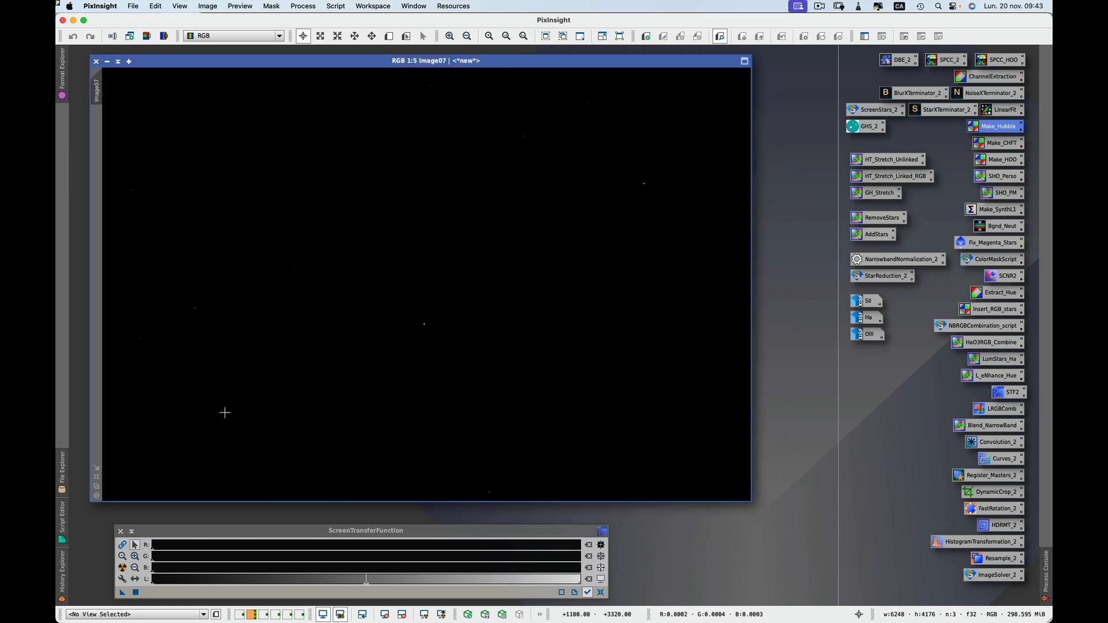
# Step: Apply a boosted unlinked auto stretch to the combined image, then link the channels and darken the midtones slightly
pyautogui.click(123, 568)
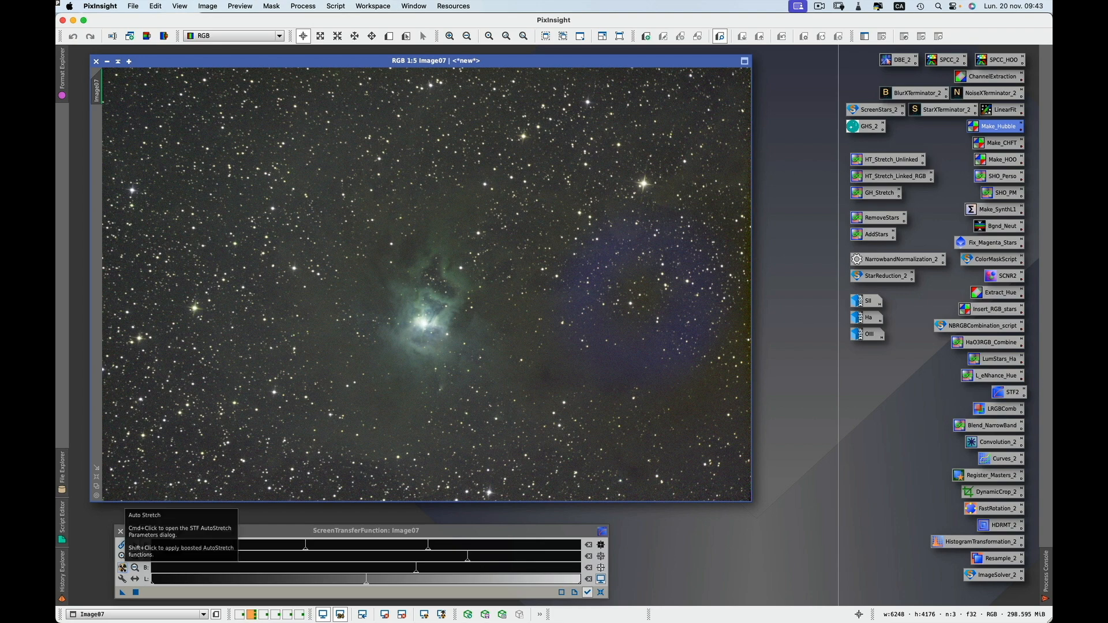
pyautogui.click(122, 568)
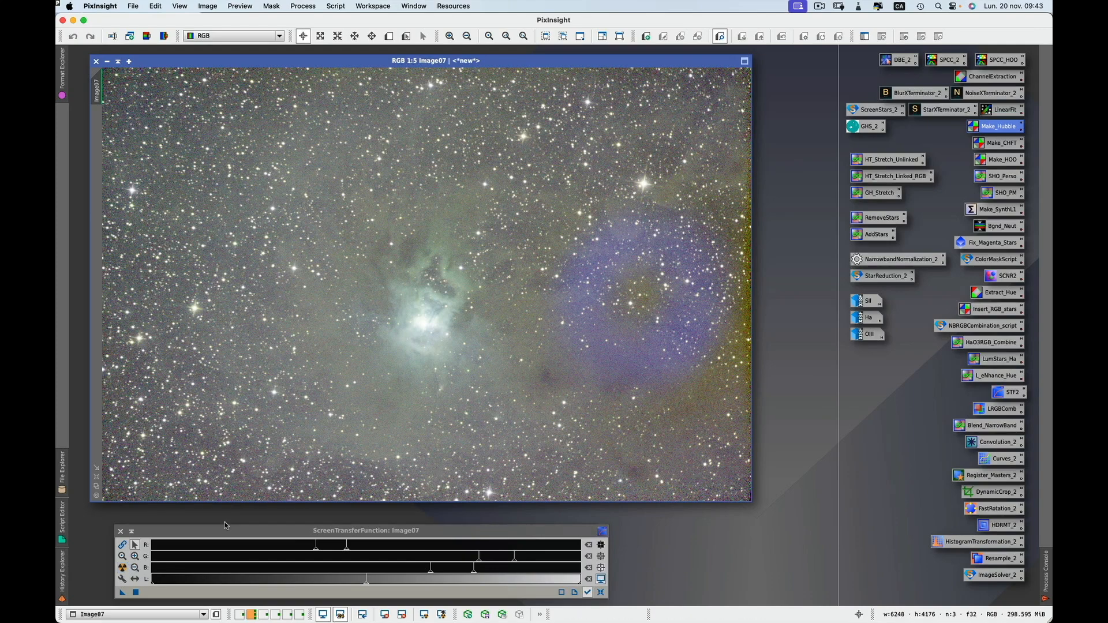
pyautogui.click(123, 545)
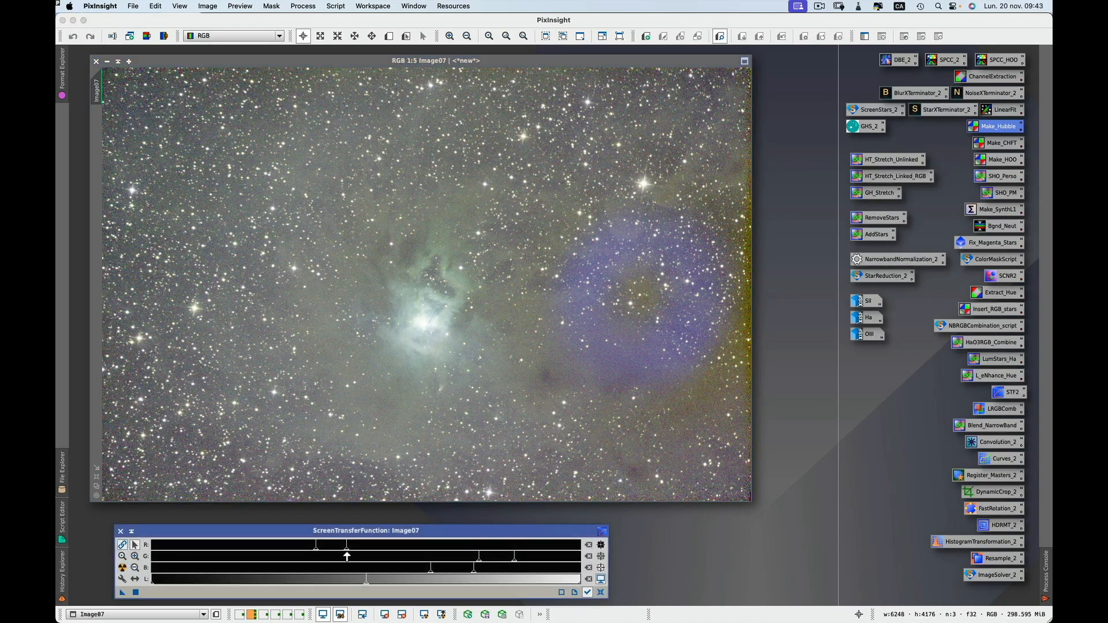
pyautogui.moveTo(347, 555); pyautogui.dragTo(355, 553)
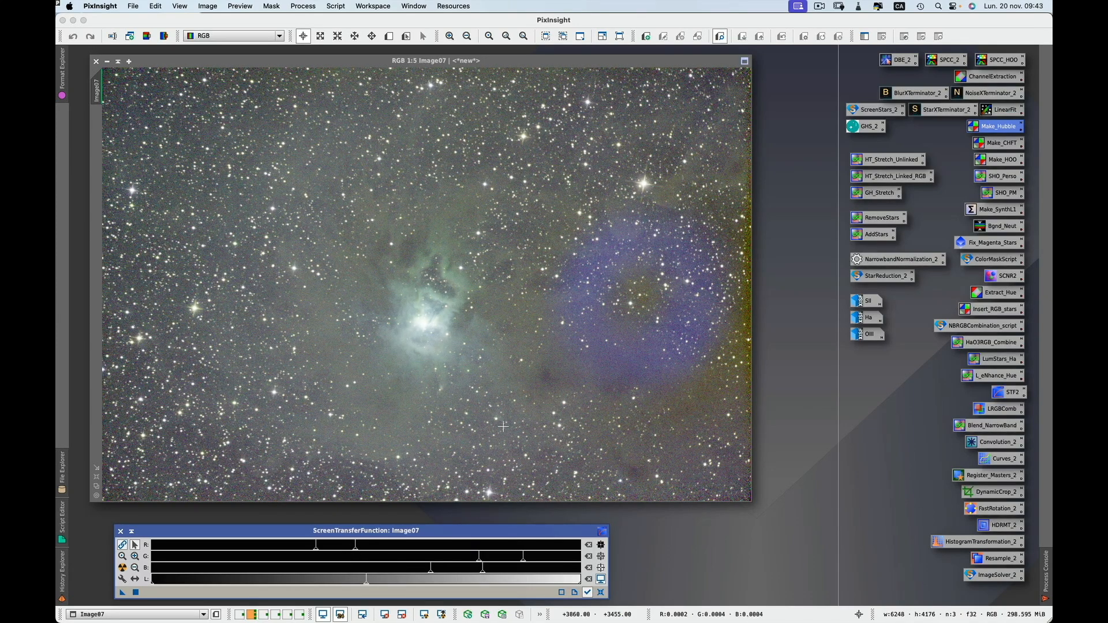
# Step: Launch the GraXpert script from the Toolbox scripts for the combined image, and move its dialog off the nebula
pyautogui.click(544, 61)
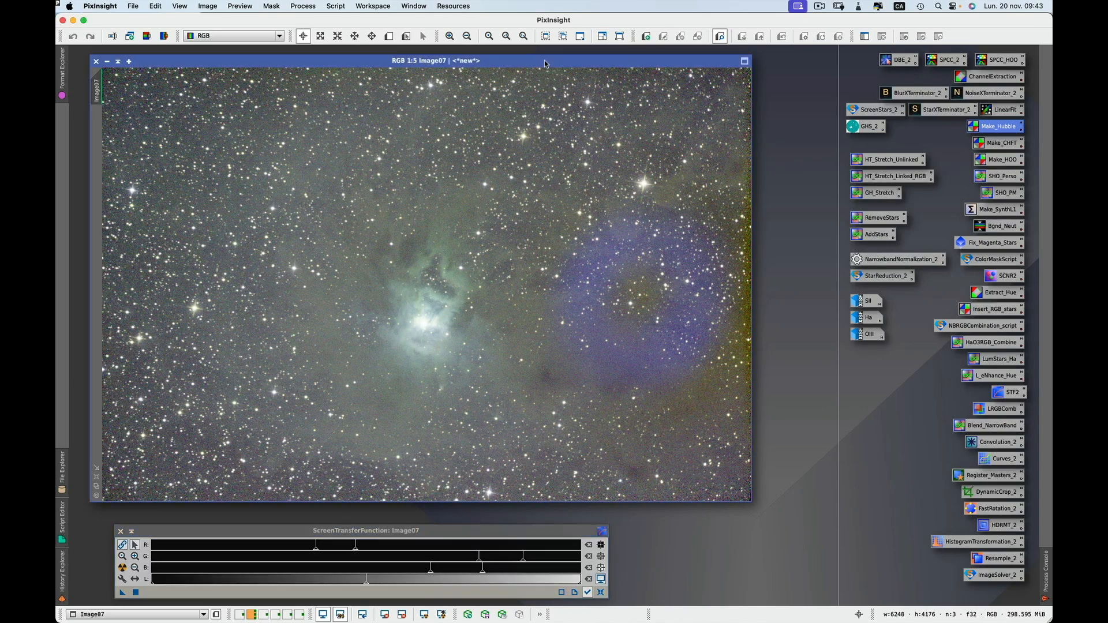
pyautogui.click(335, 6)
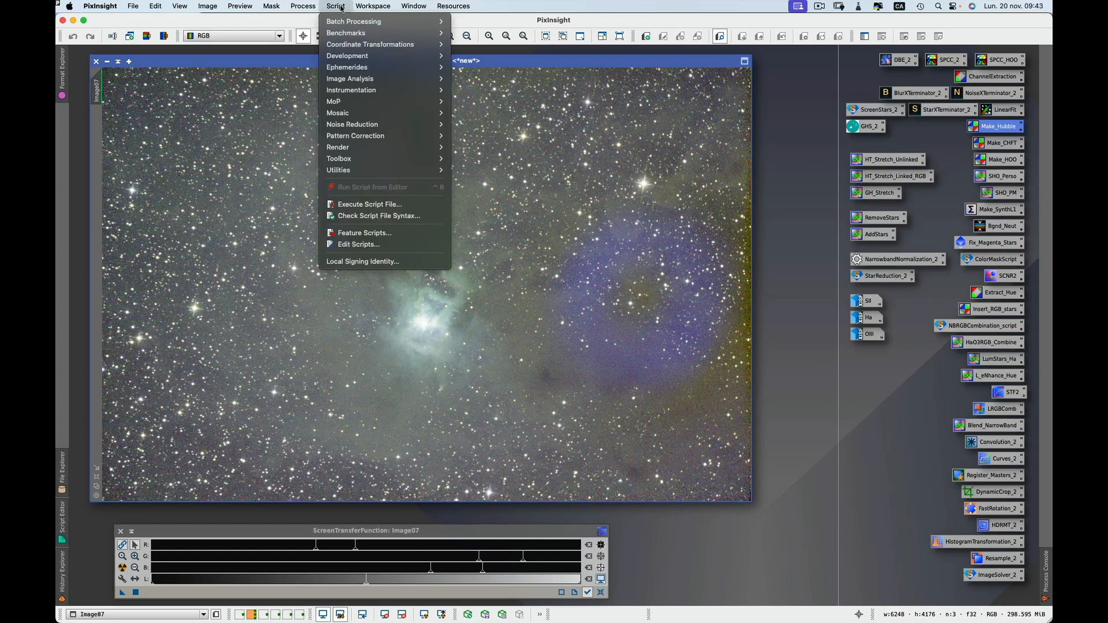
pyautogui.moveTo(356, 162)
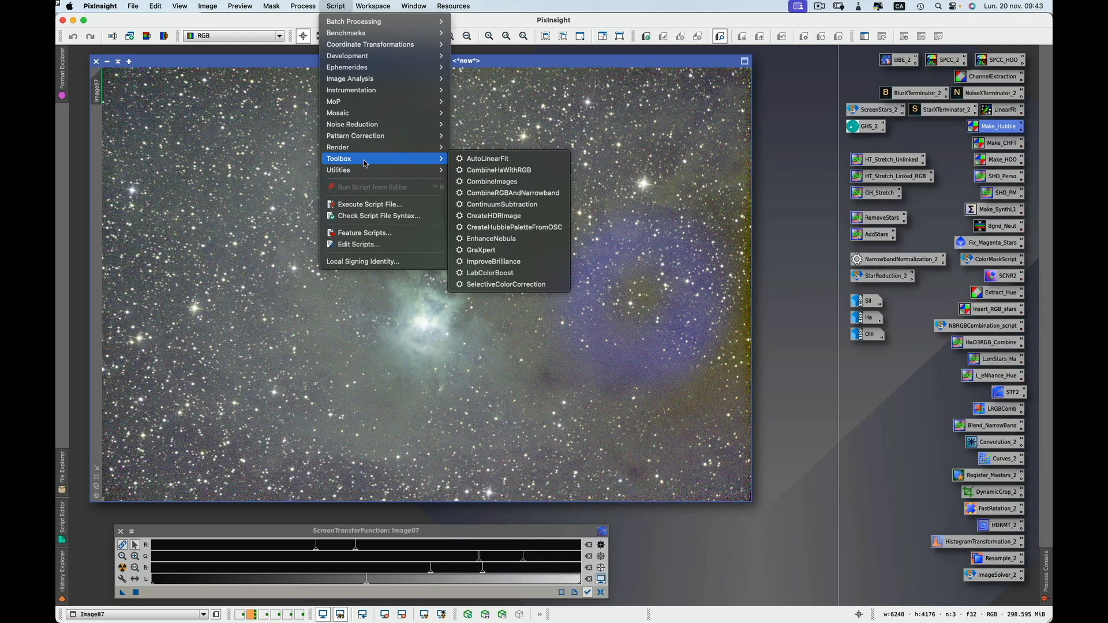
pyautogui.click(502, 254)
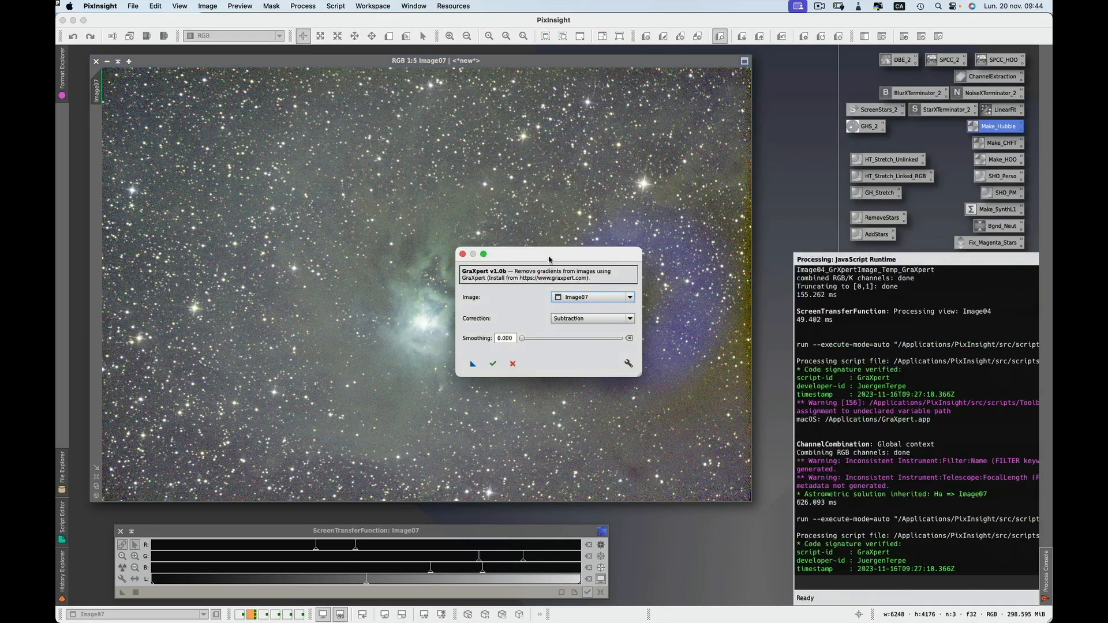
pyautogui.moveTo(557, 243); pyautogui.dragTo(681, 111)
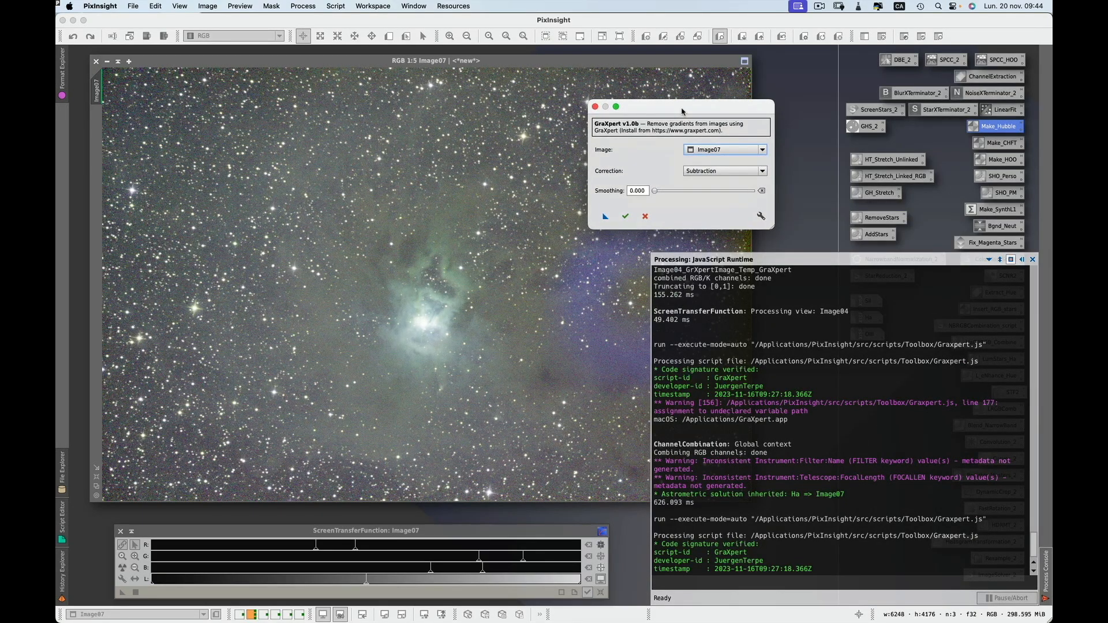
# Step: Set the script's GraXpert application path to GraXpert.app in the Applications folder
pyautogui.click(760, 217)
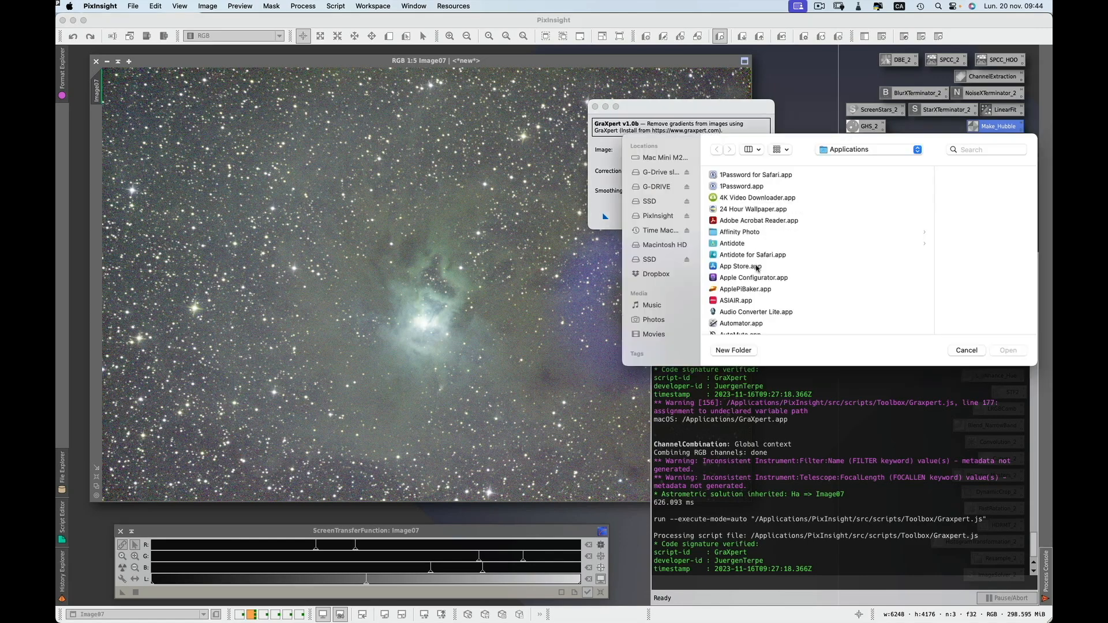
pyautogui.scroll(-10, 757, 267)
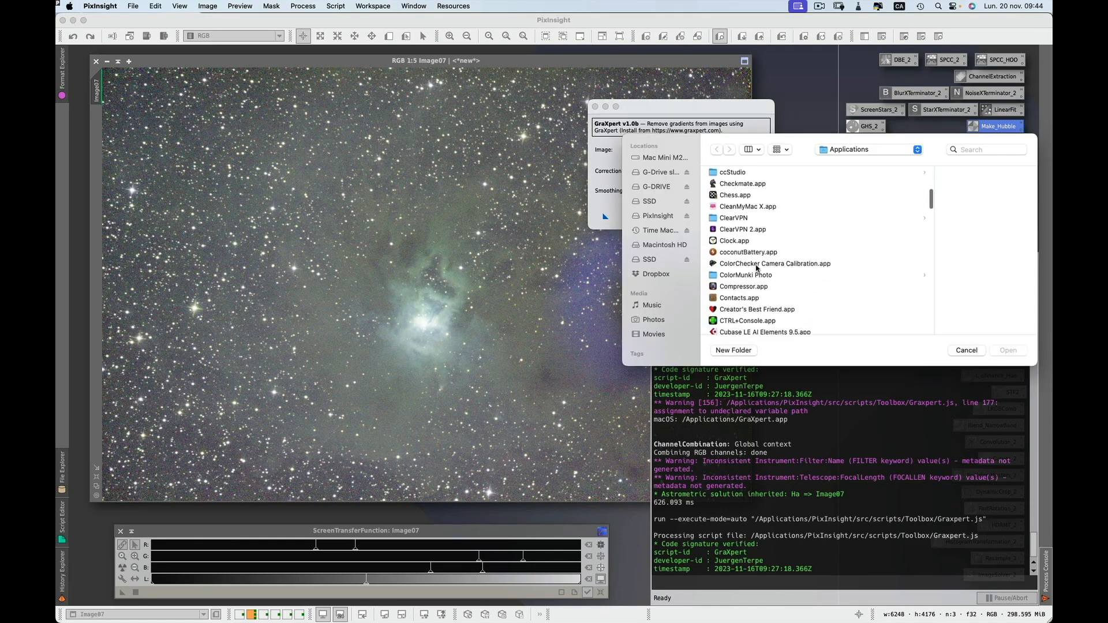
pyautogui.scroll(-10, 756, 267)
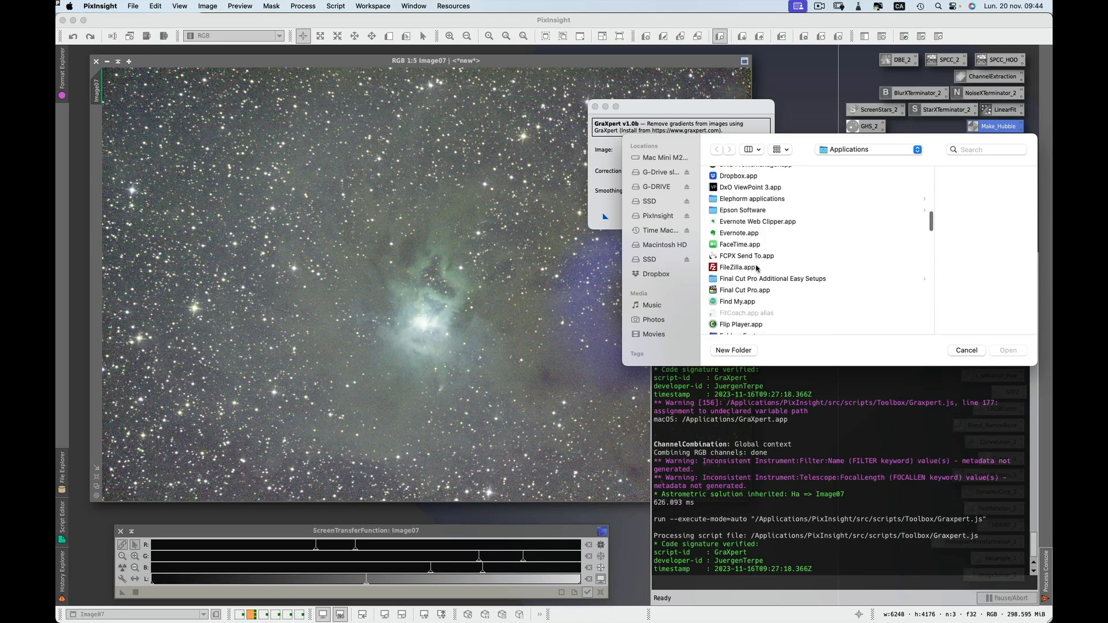
pyautogui.scroll(-10, 756, 267)
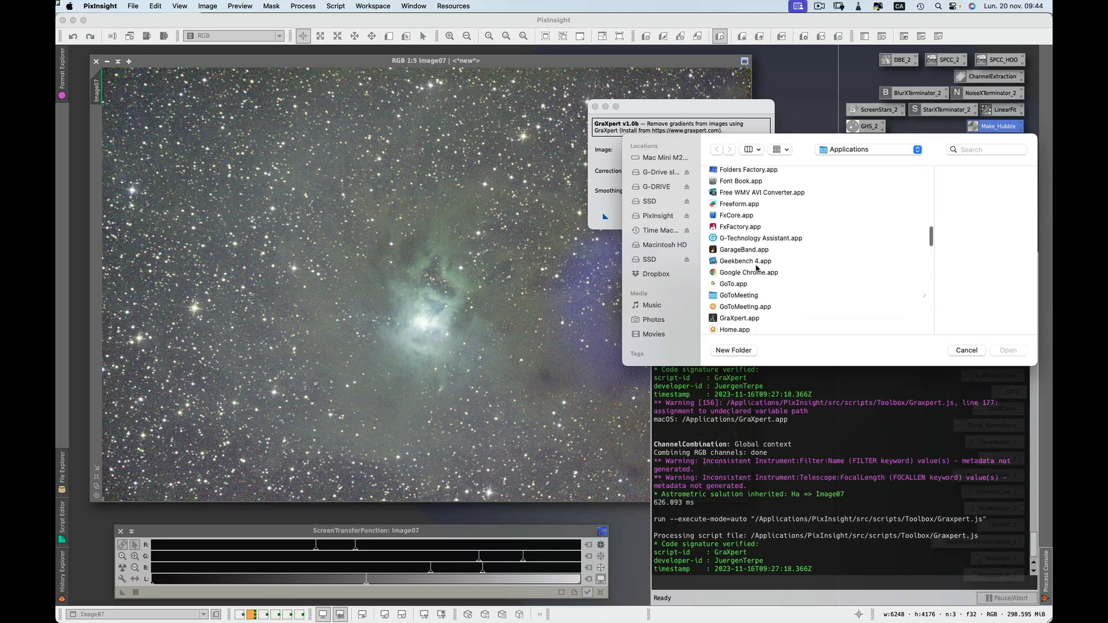
pyautogui.scroll(-2, 757, 267)
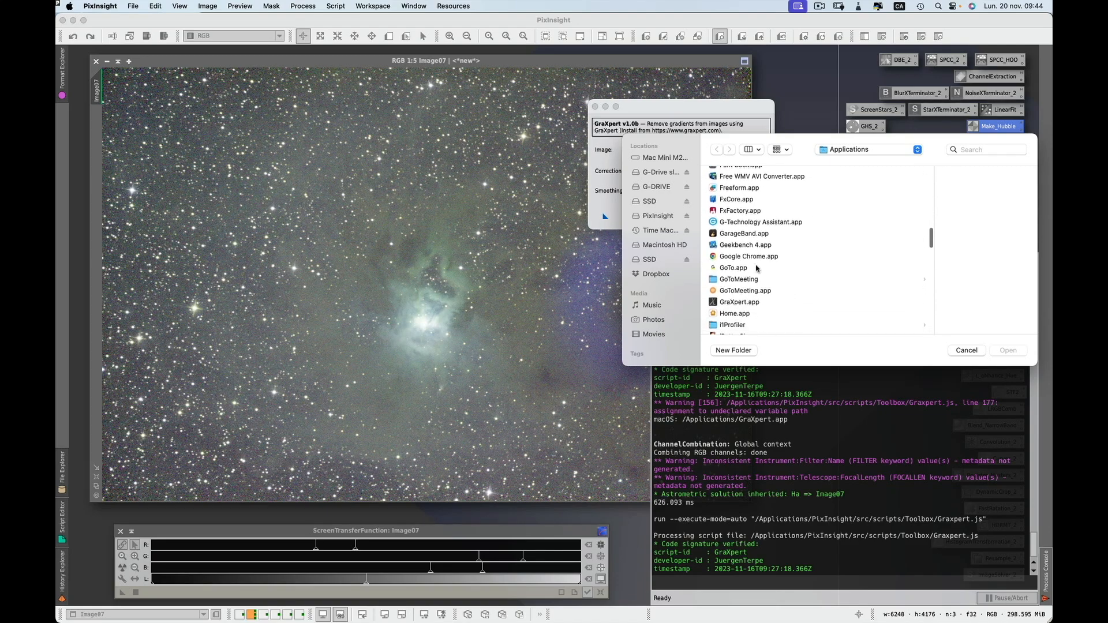
pyautogui.click(736, 297)
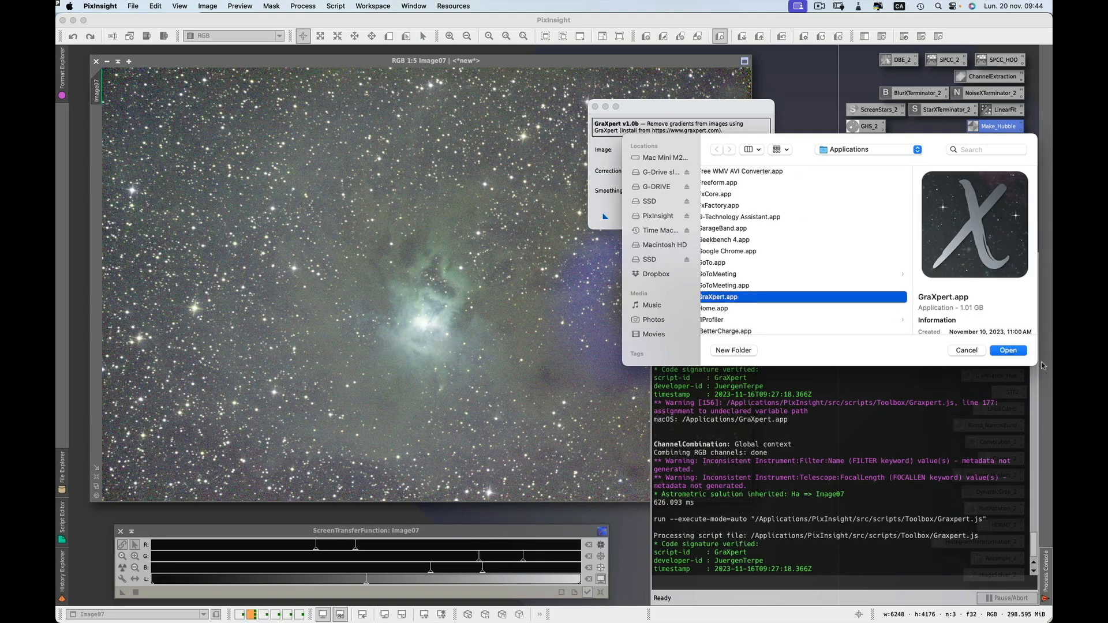
pyautogui.click(1008, 351)
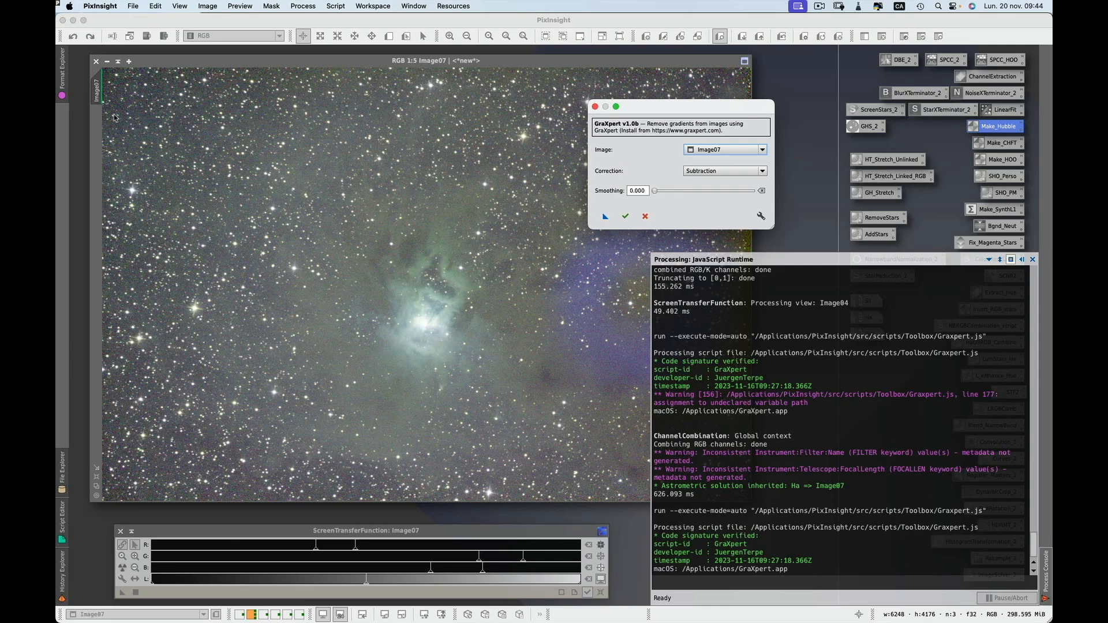
# Step: Run GraXpert on the combined image with Subtraction correction and 0.000 smoothing, and apply a boosted auto stretch to the result
pyautogui.click(626, 217)
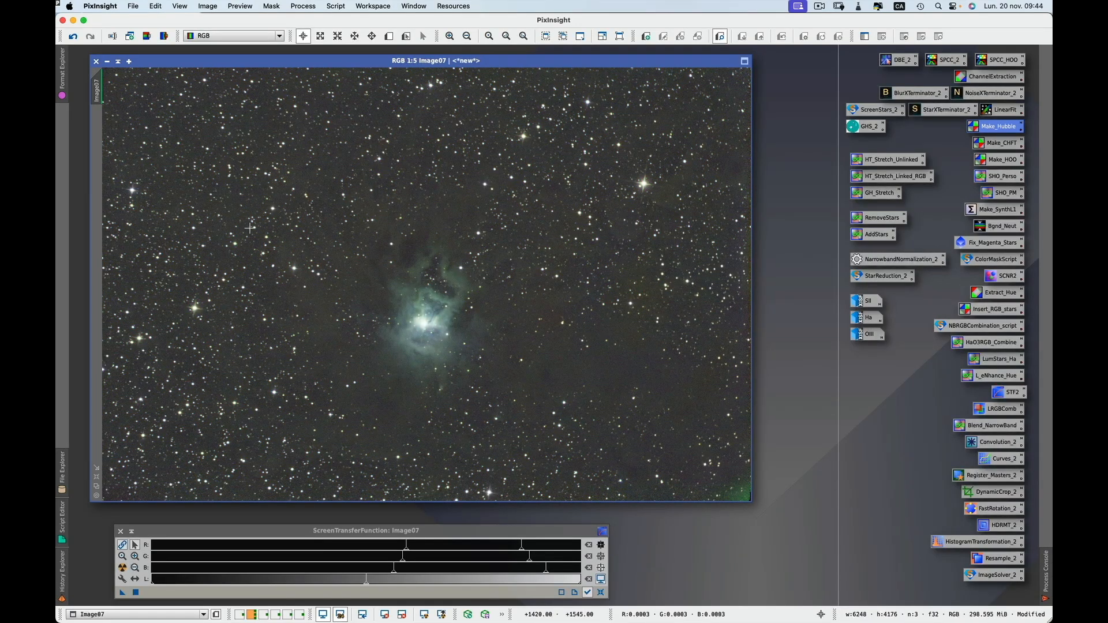
pyautogui.click(175, 530)
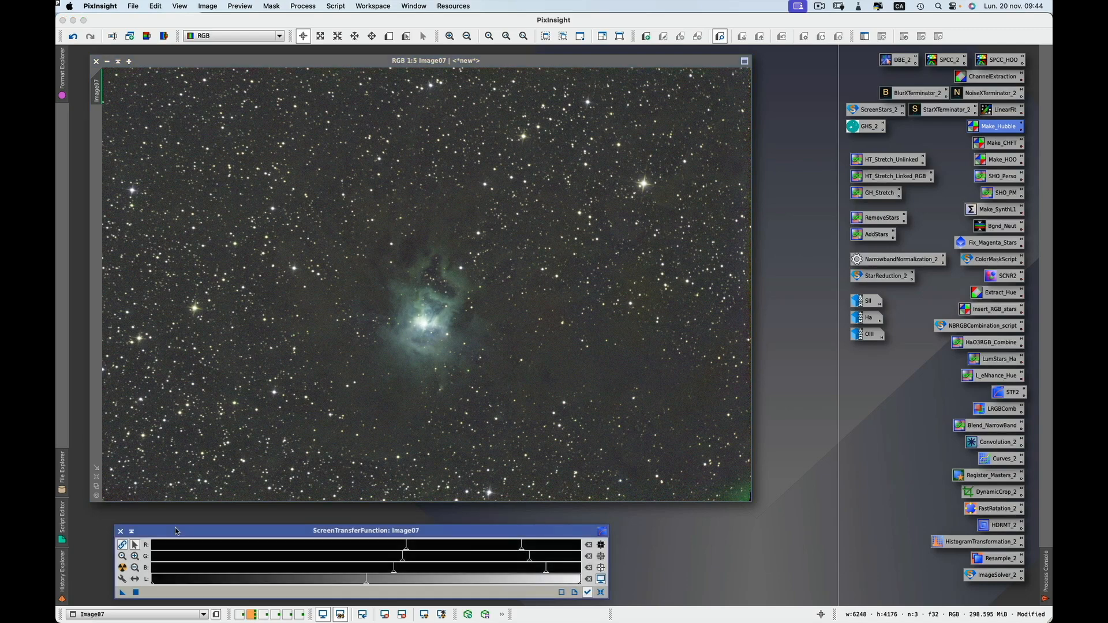
pyautogui.click(122, 568)
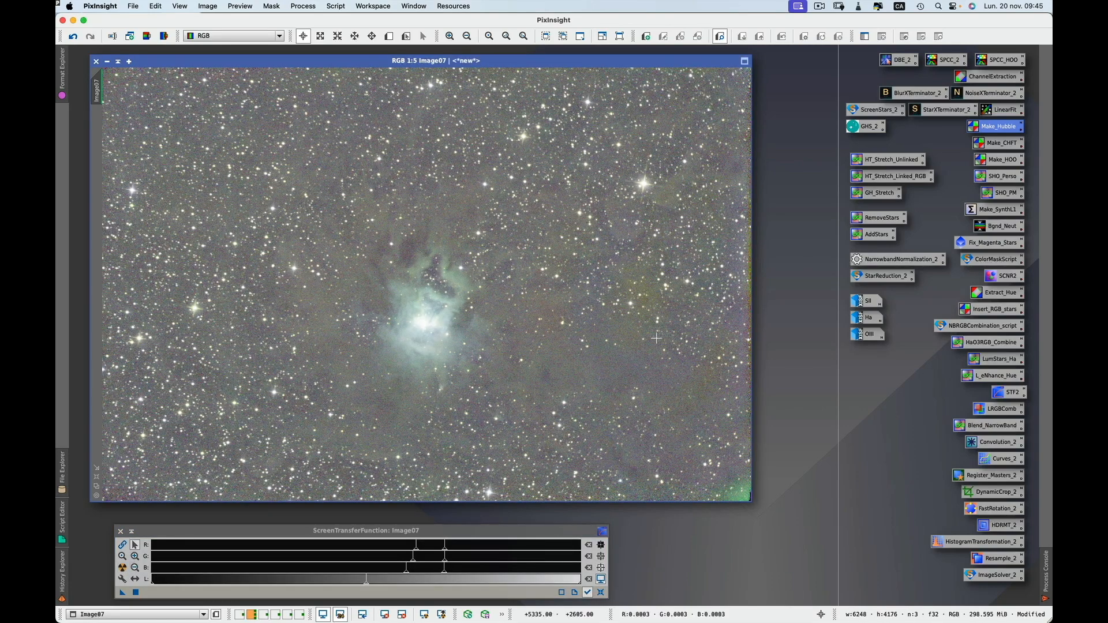
# Step: Compare the image before and after gradient removal by undoing and redoing it, applying a boosted auto stretch to each state
pyautogui.click(73, 38)
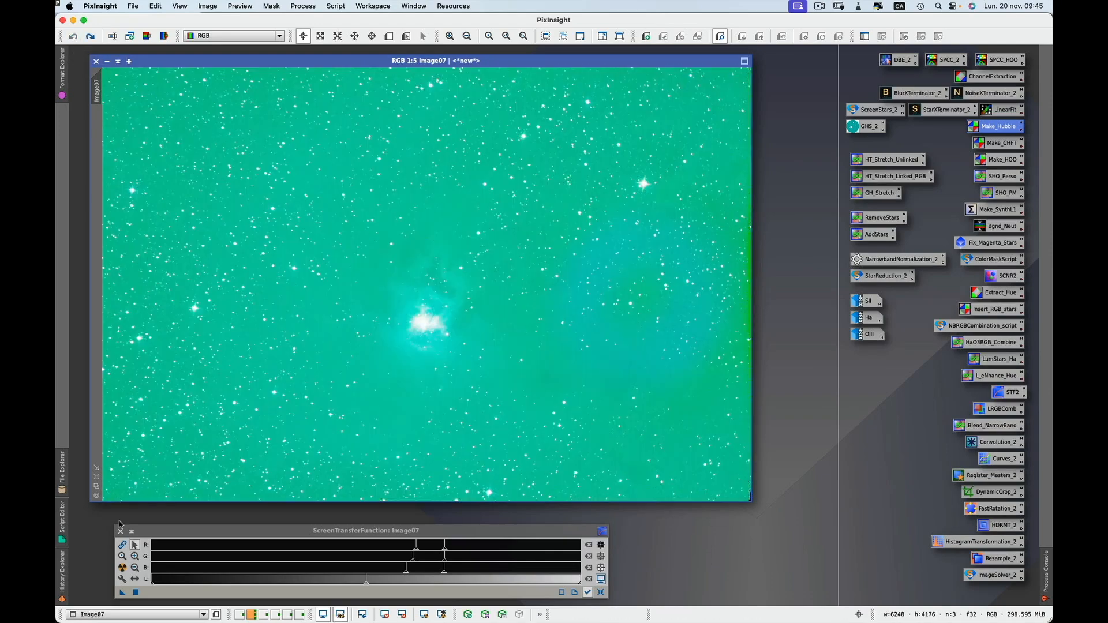
pyautogui.click(122, 567)
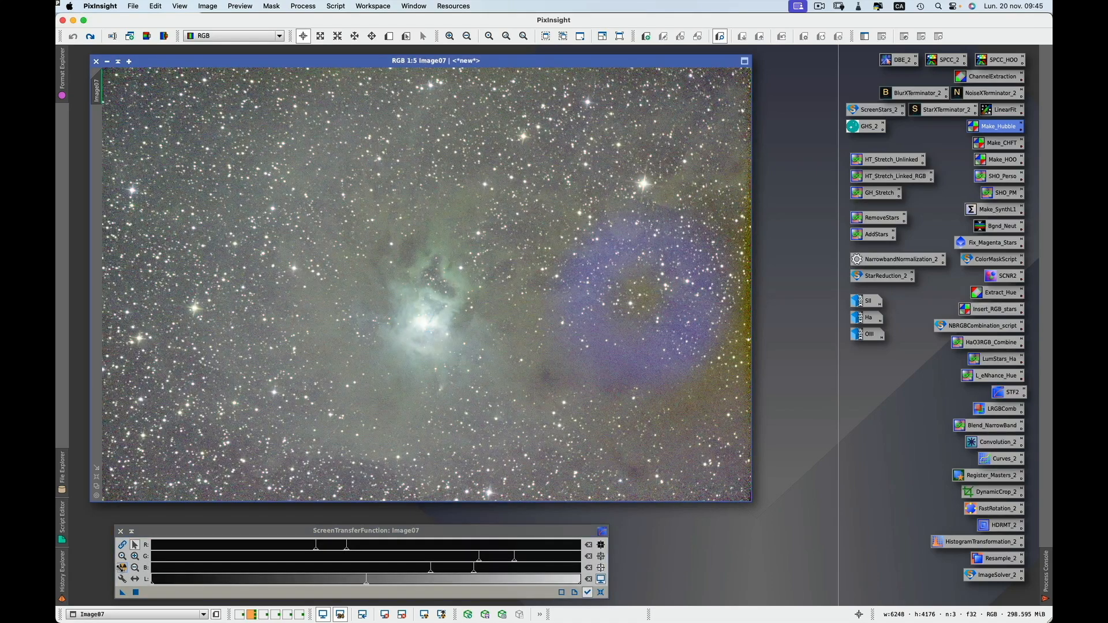
pyautogui.click(90, 37)
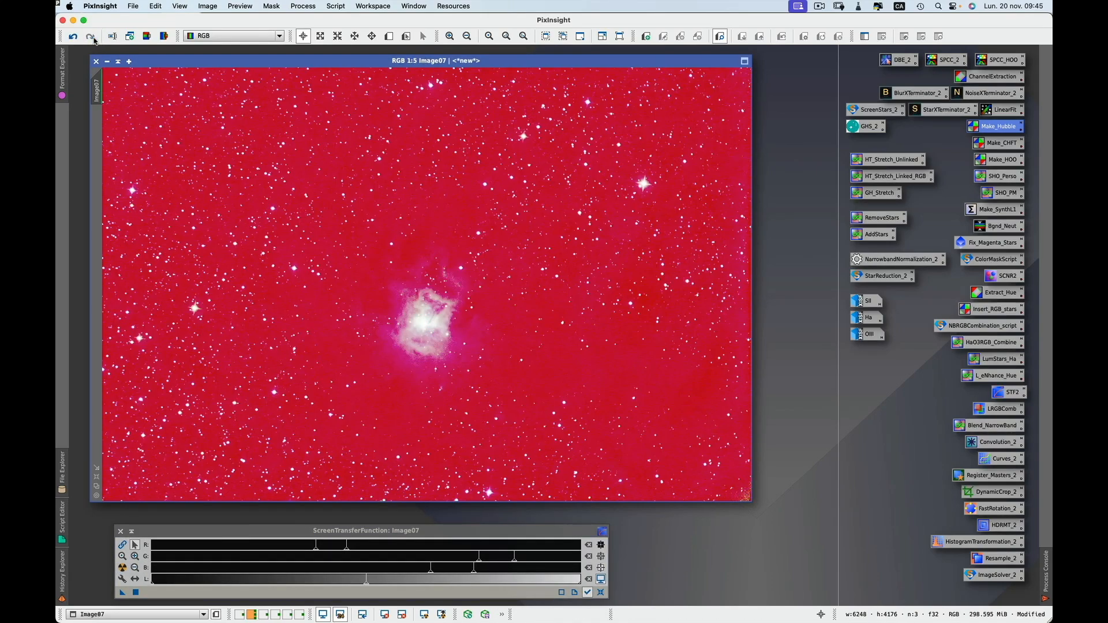
pyautogui.click(121, 569)
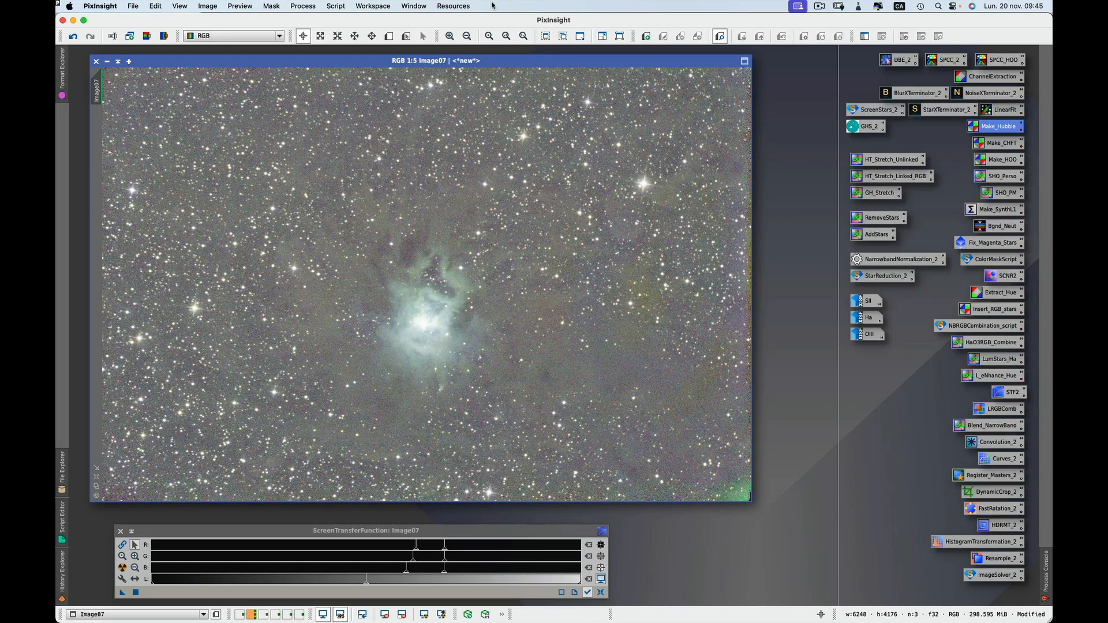
# Step: Examine the last entries in the list of update repositories and close the list
pyautogui.click(460, 8)
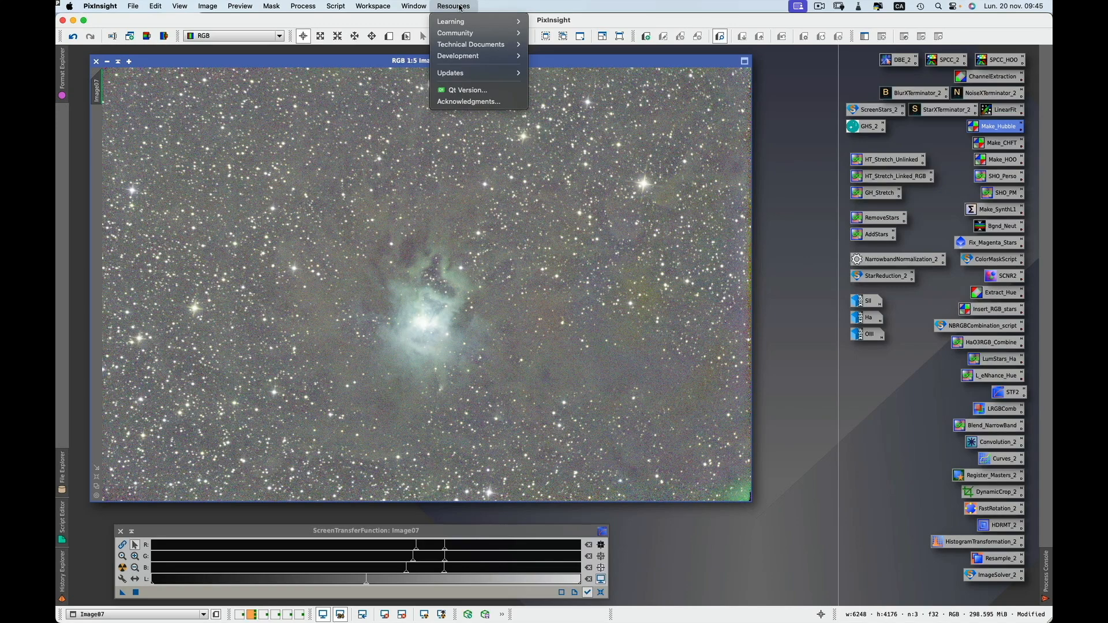
pyautogui.moveTo(464, 77)
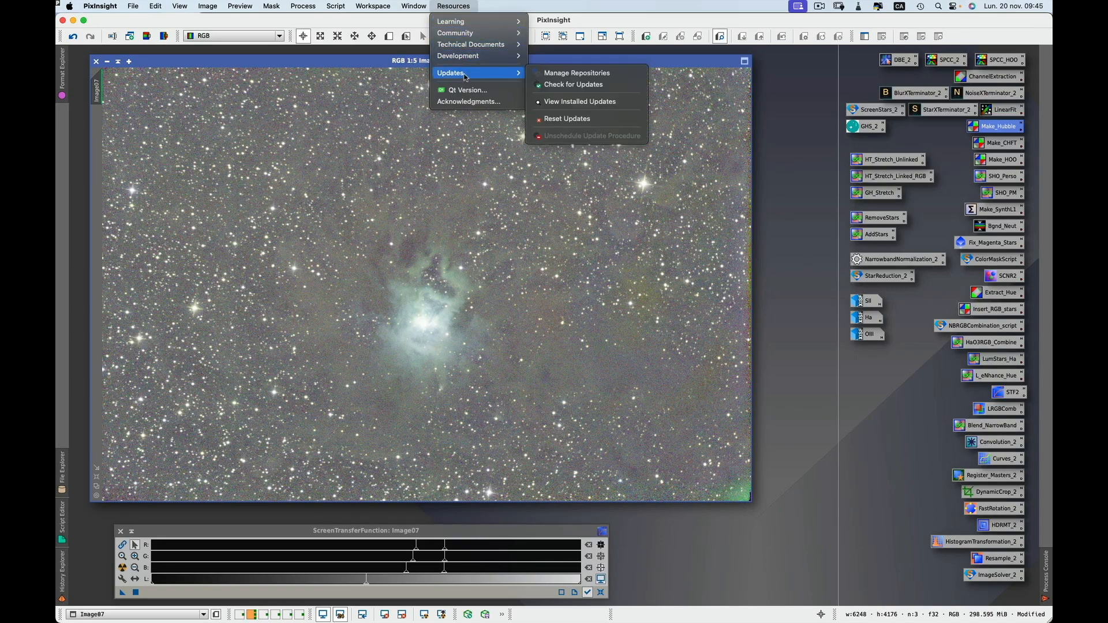
pyautogui.click(615, 76)
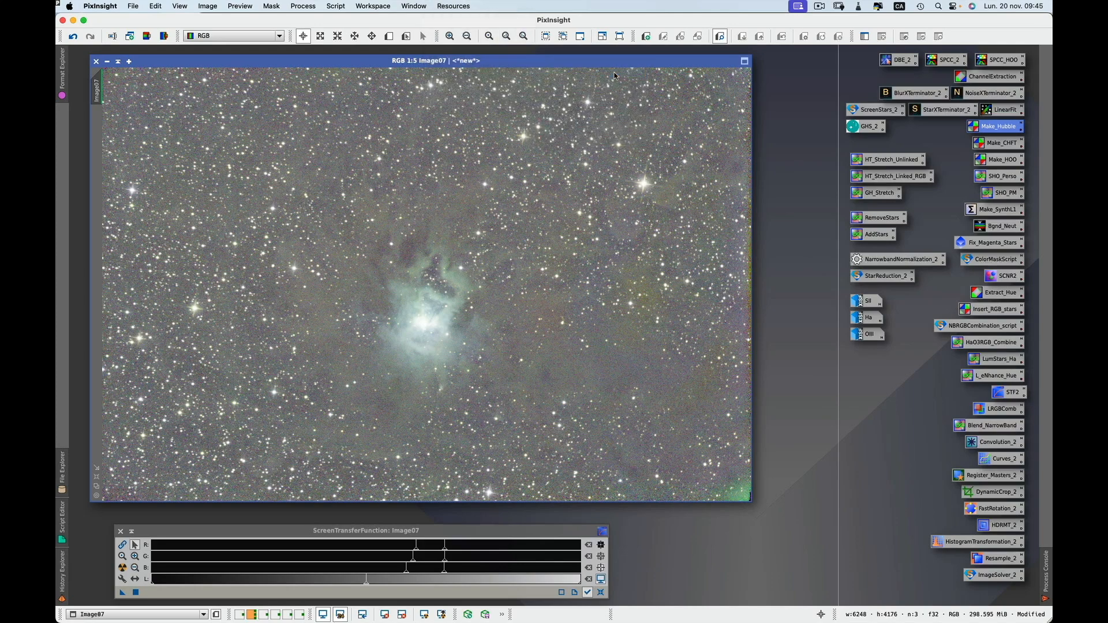
pyautogui.scroll(-5, 753, 299)
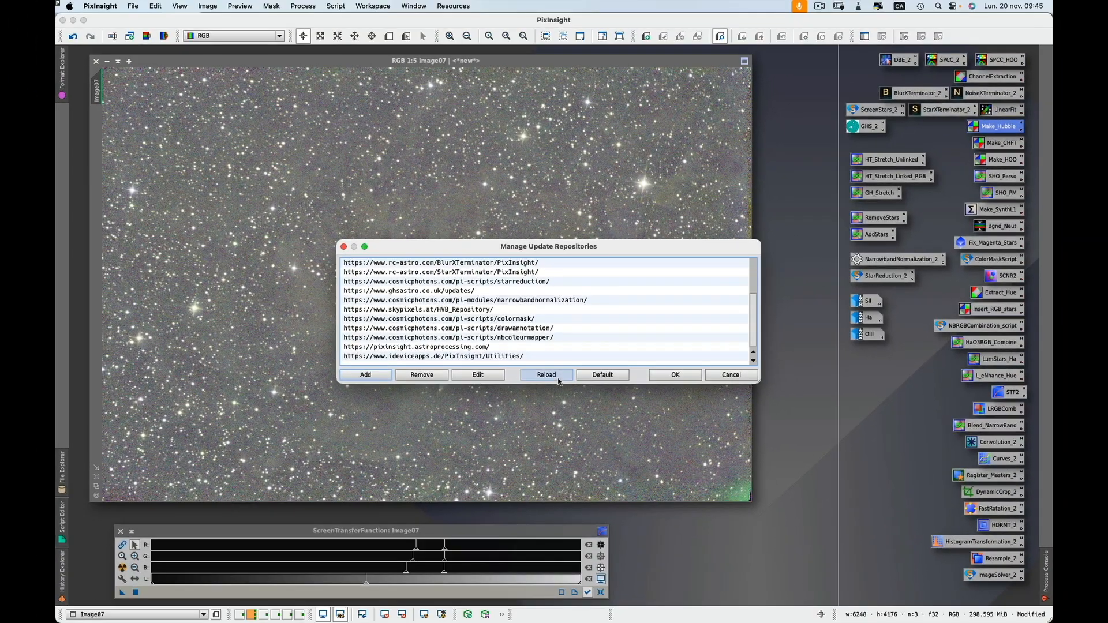
pyautogui.click(682, 374)
pyautogui.click(450, 7)
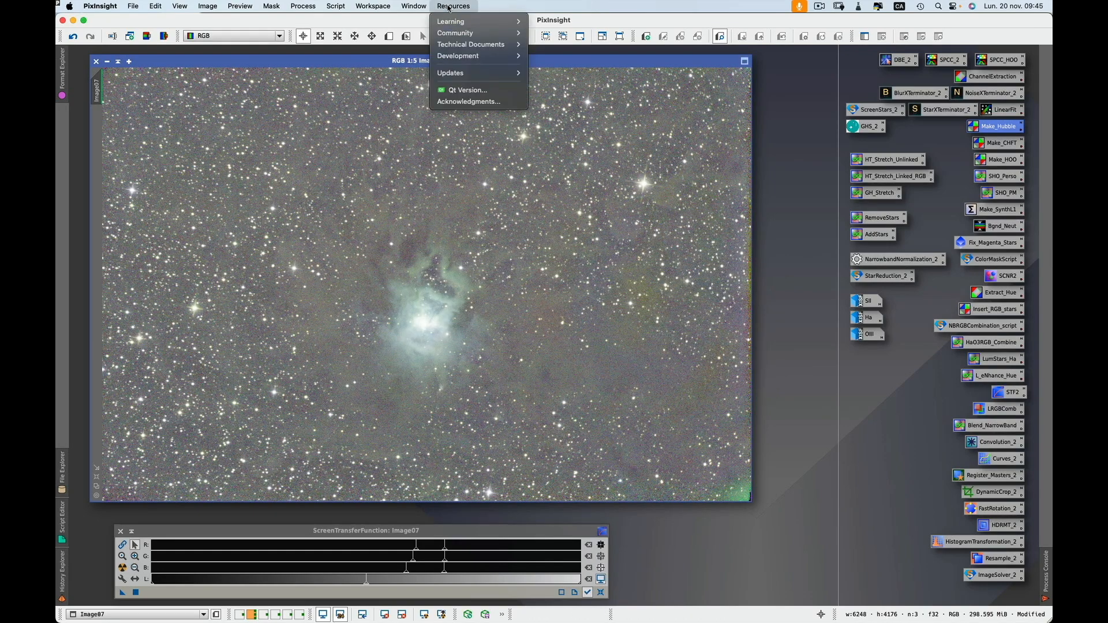
pyautogui.moveTo(459, 77)
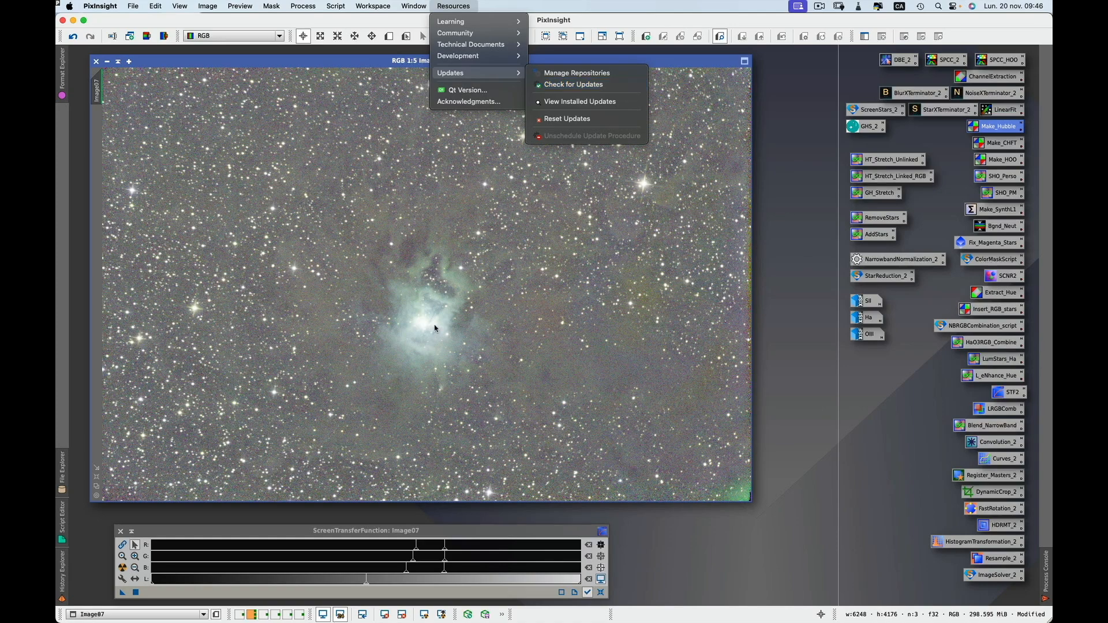
pyautogui.click(441, 299)
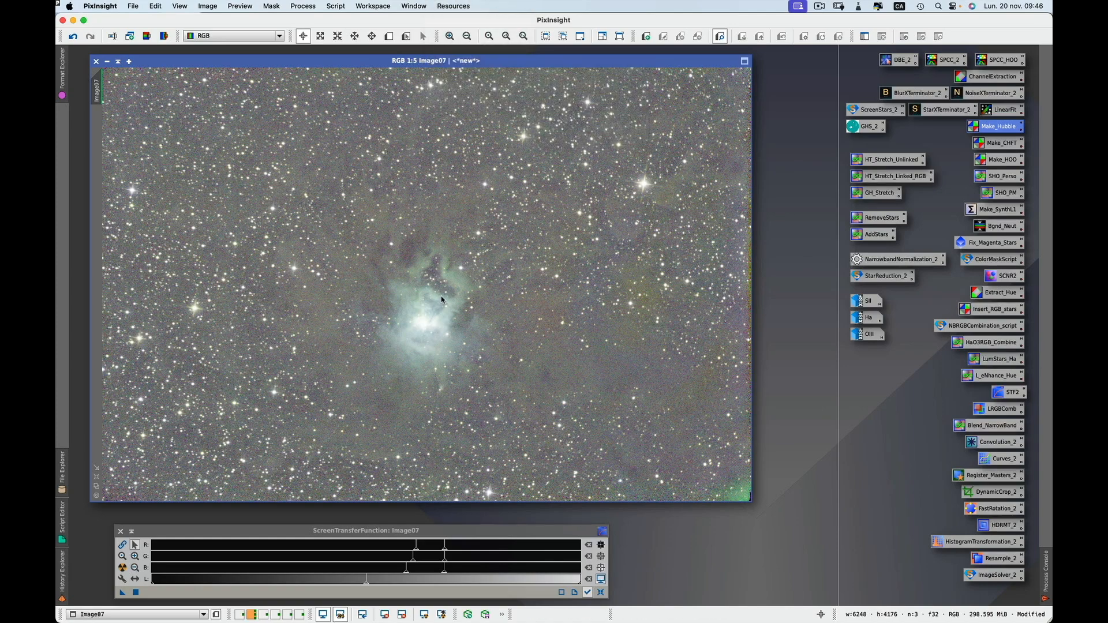
# Step: Open the GraXpert script, locate its setting for the GraXpert application path, and close the script without running it
pyautogui.click(337, 7)
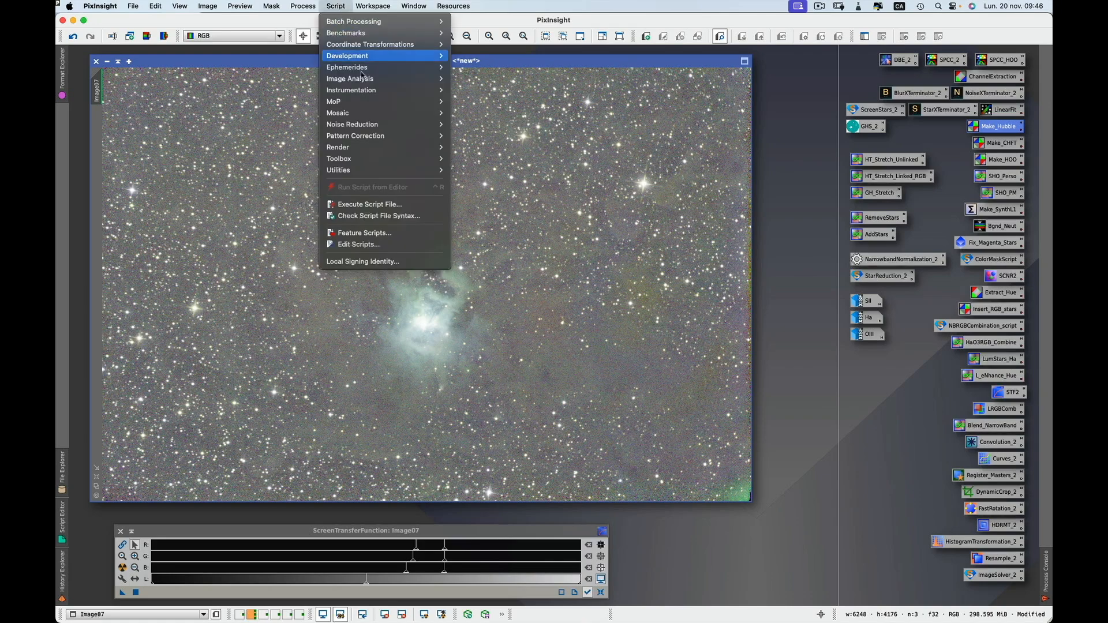
pyautogui.moveTo(380, 160)
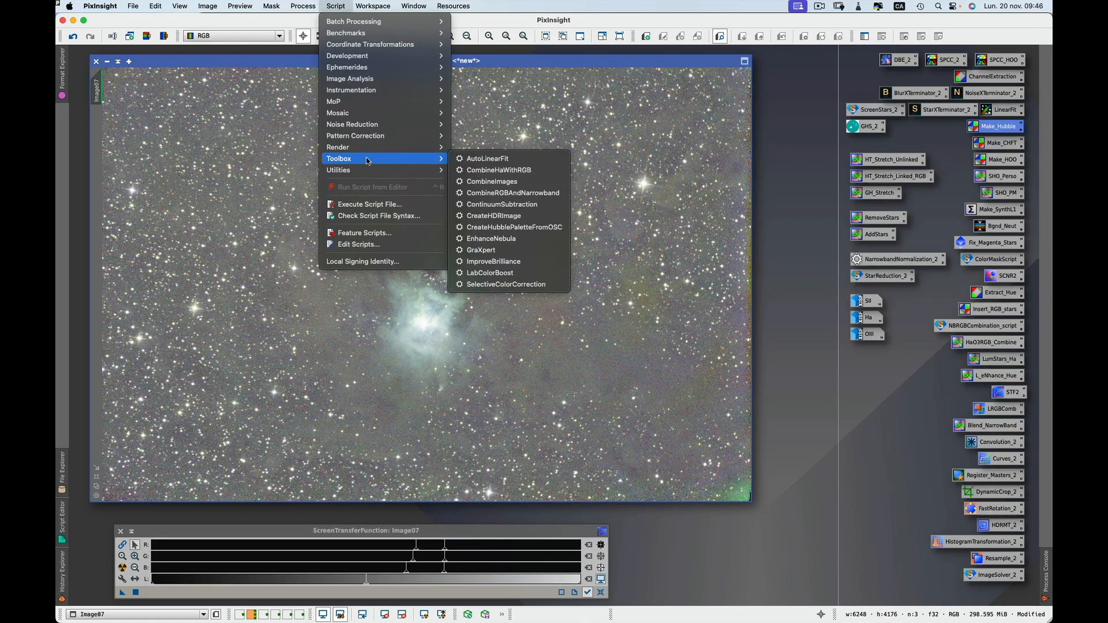
pyautogui.click(510, 251)
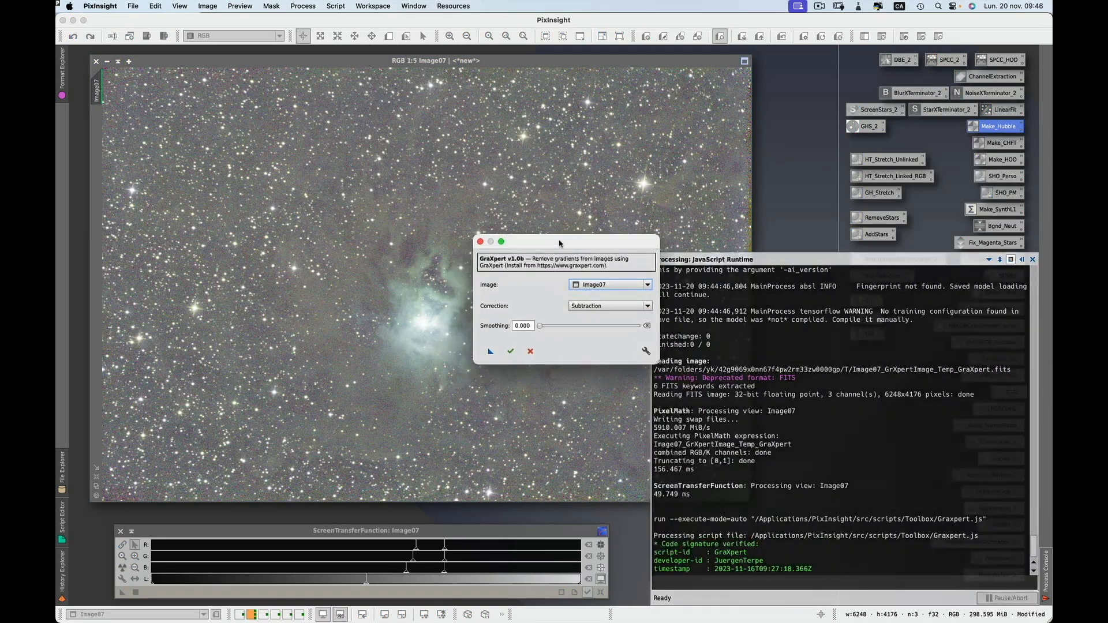
pyautogui.moveTo(559, 244); pyautogui.dragTo(607, 165)
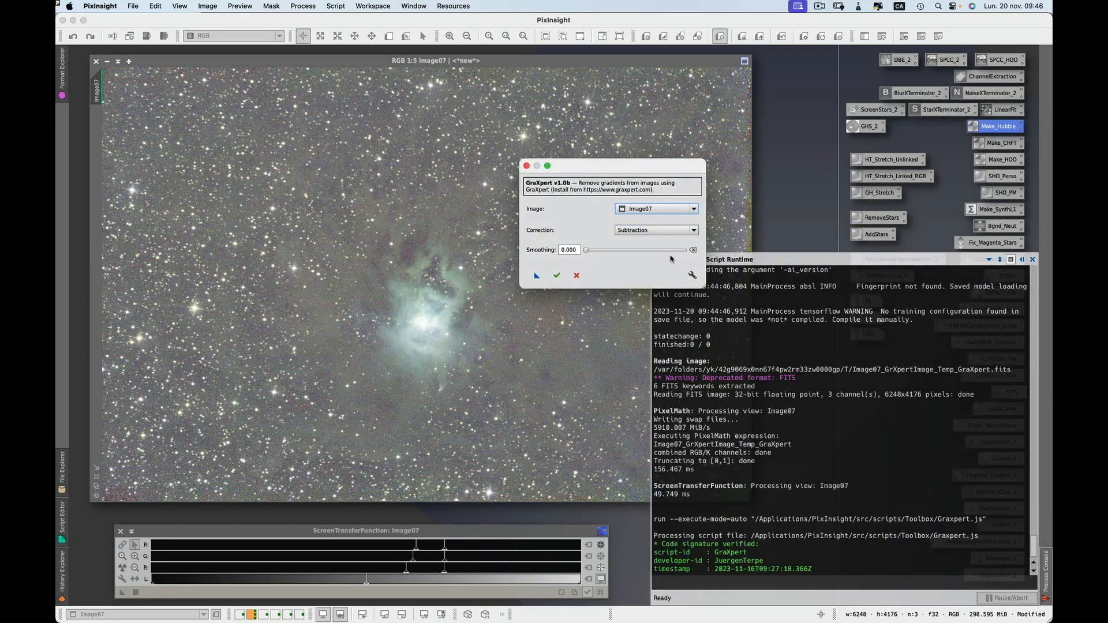
pyautogui.click(691, 277)
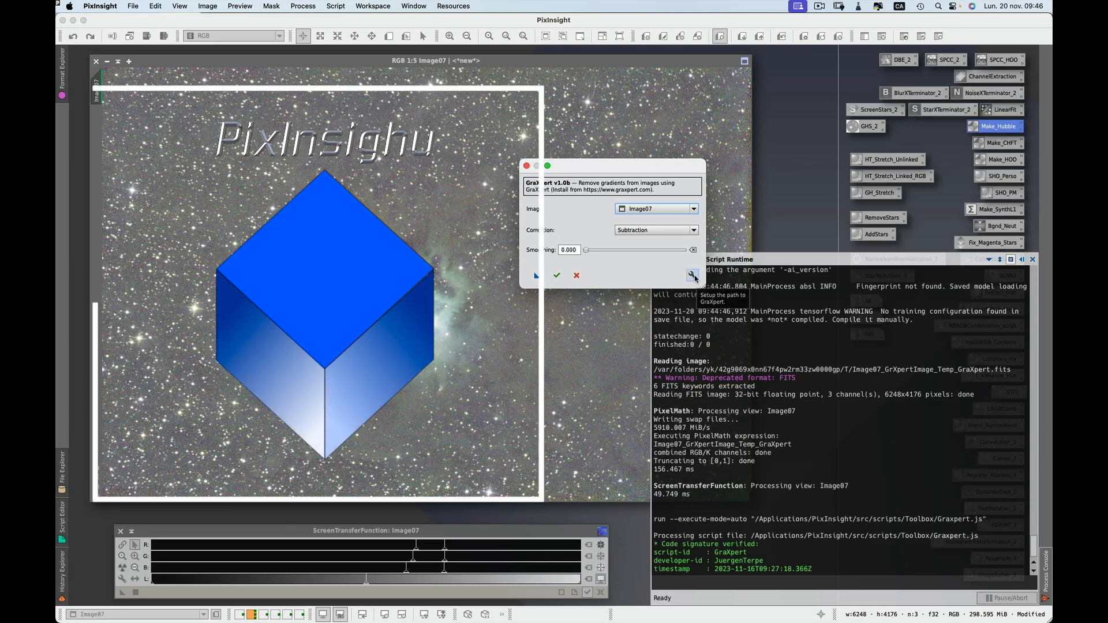
pyautogui.click(526, 166)
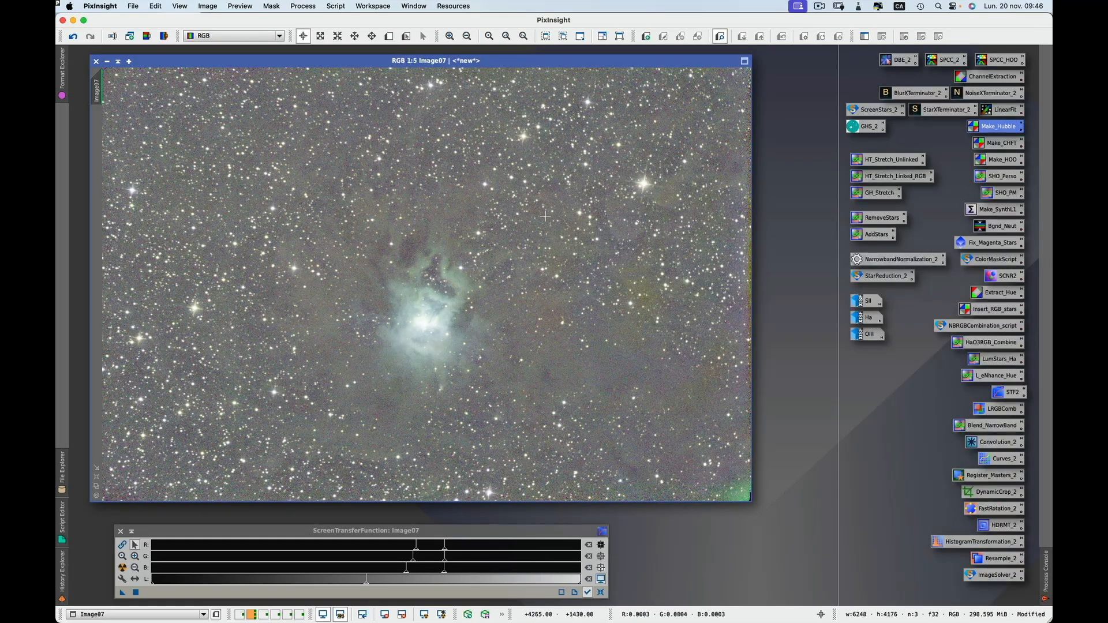